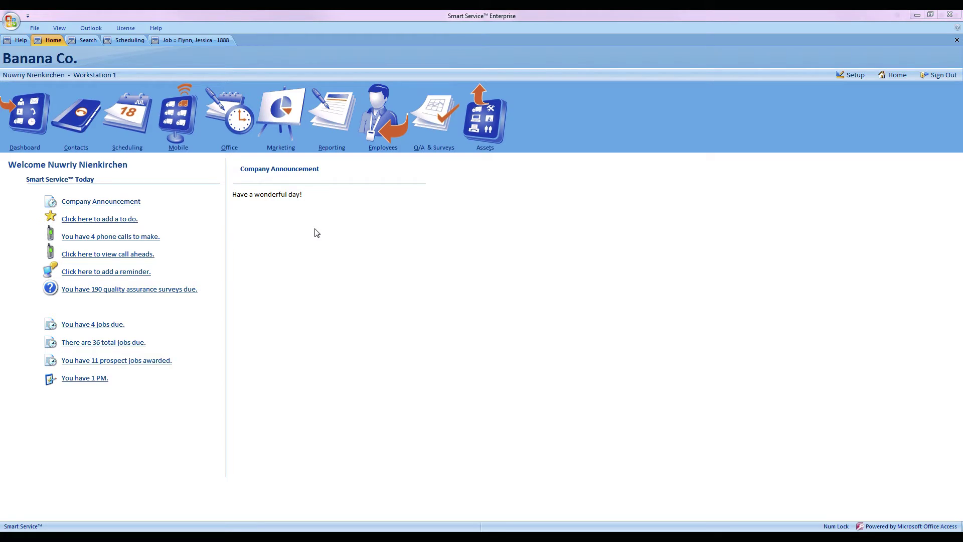
- Tick Email on Setup's Required tab so it becomes required, then return home
{"action": "left_click", "coordinate": [844, 78]}
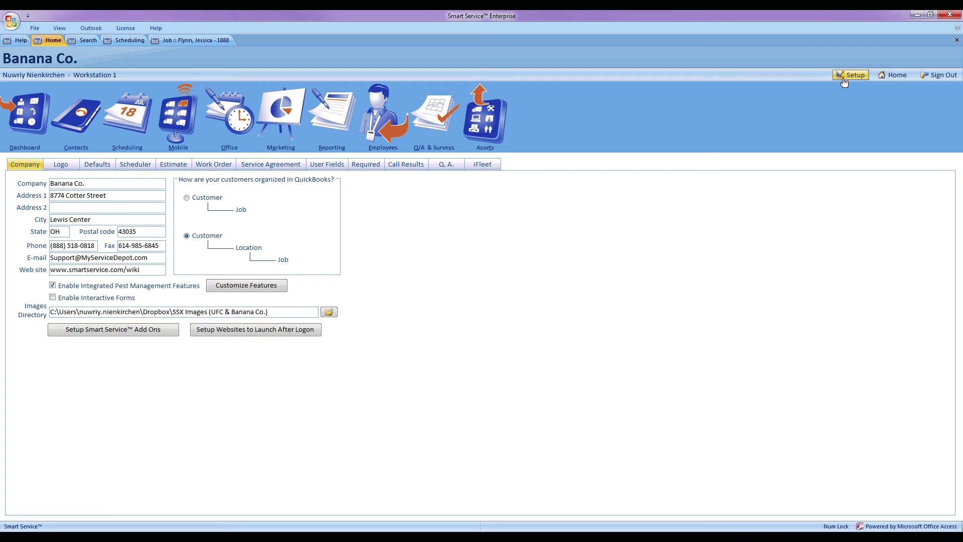
{"action": "left_click", "coordinate": [366, 171]}
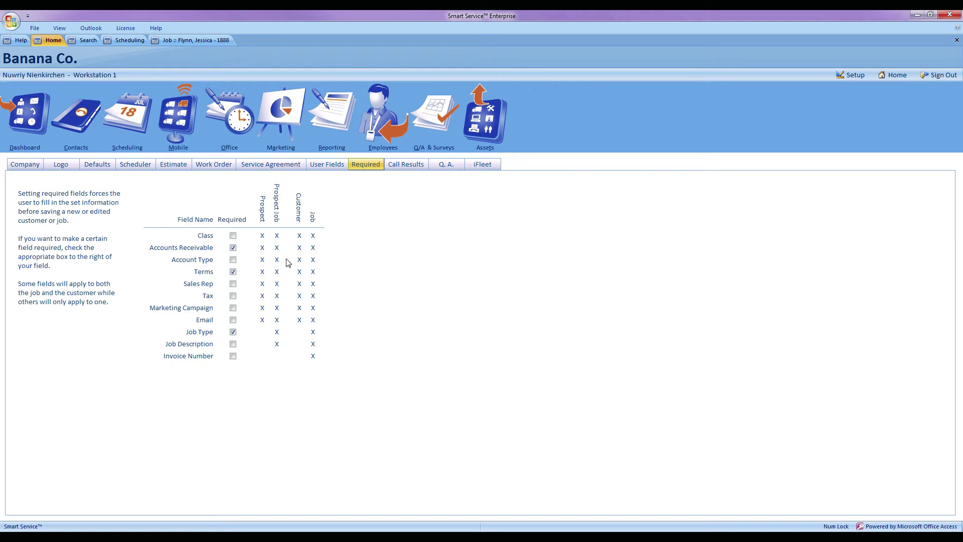
{"action": "left_click", "coordinate": [233, 320]}
{"action": "left_click", "coordinate": [895, 75]}
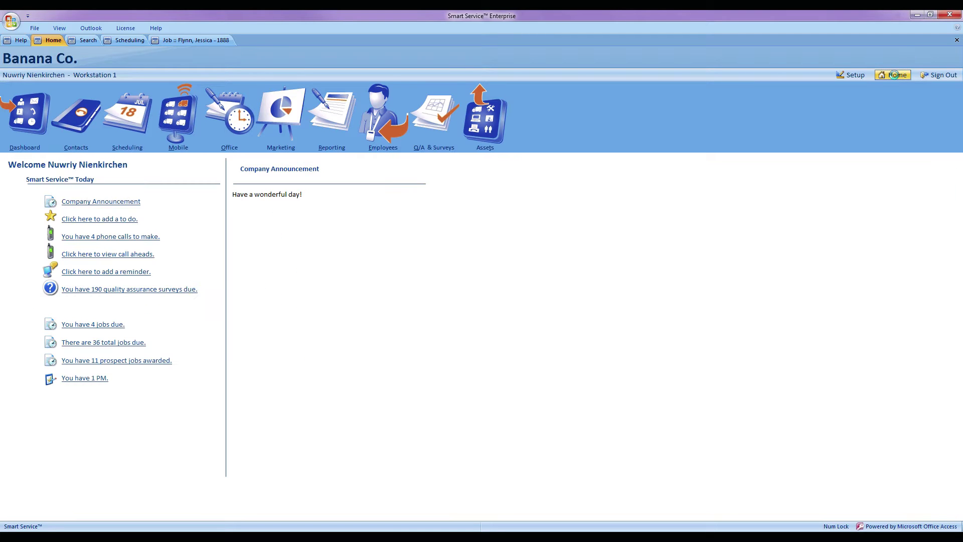
- Open job 1892 from the green 1:00 PM appointment on the Dec 23, 2016 schedule
{"action": "left_click", "coordinate": [144, 116]}
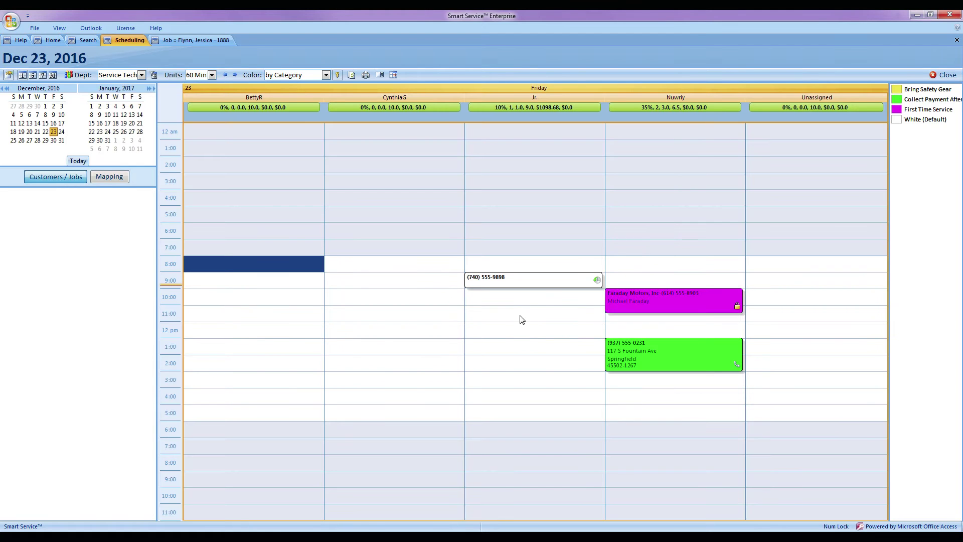
{"action": "left_click", "coordinate": [633, 353]}
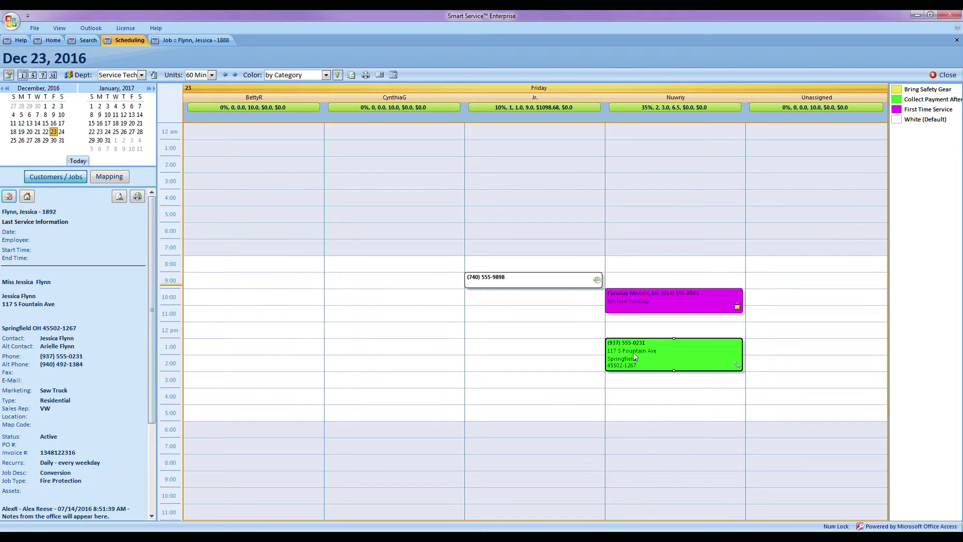
{"action": "double_click", "coordinate": [633, 352]}
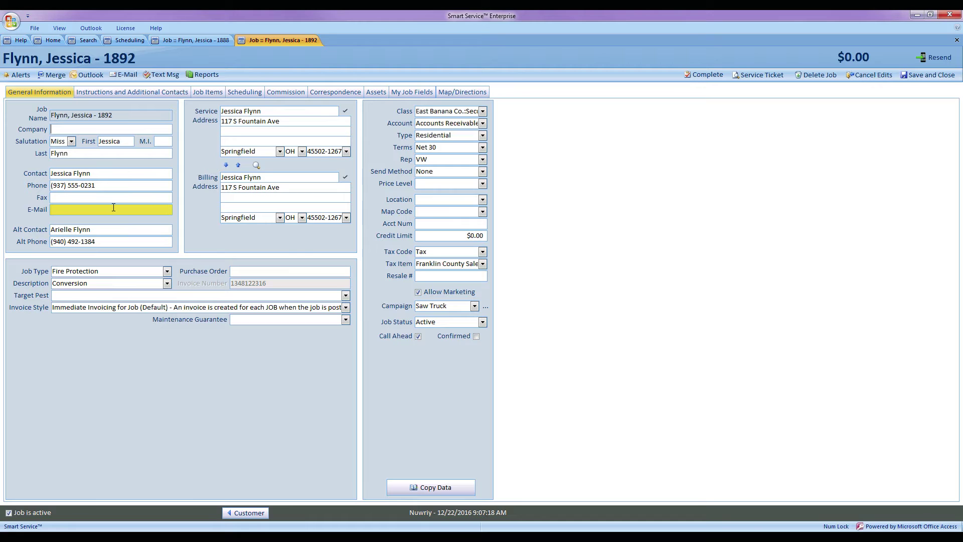
- Save and close the job, entering the support e-mail address in the missing Email field
{"action": "left_click", "coordinate": [933, 75]}
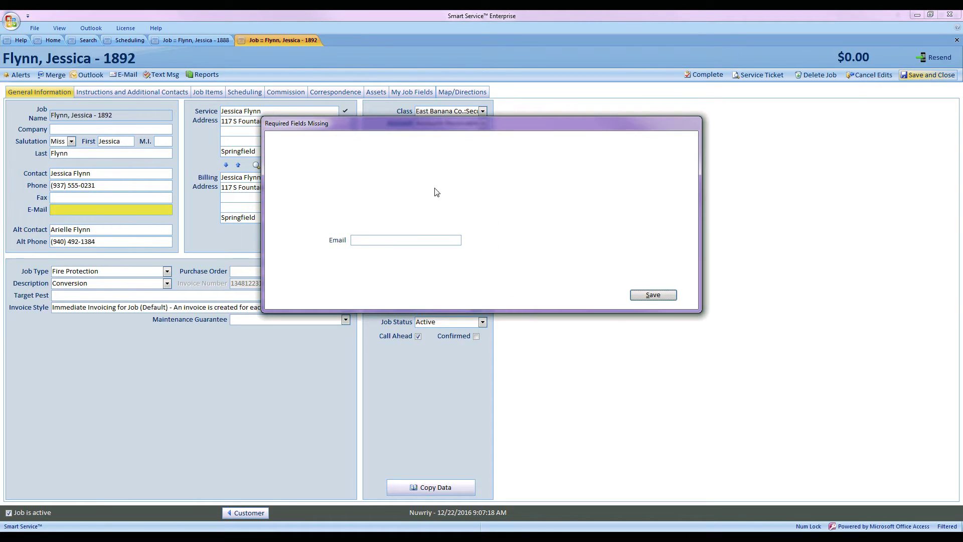
{"action": "left_click", "coordinate": [419, 241]}
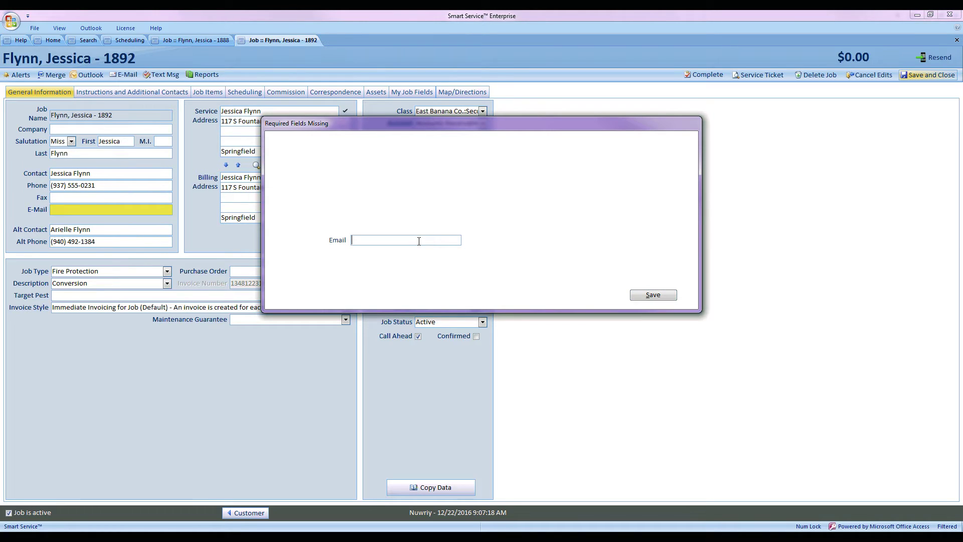
{"action": "left_click", "coordinate": [654, 296]}
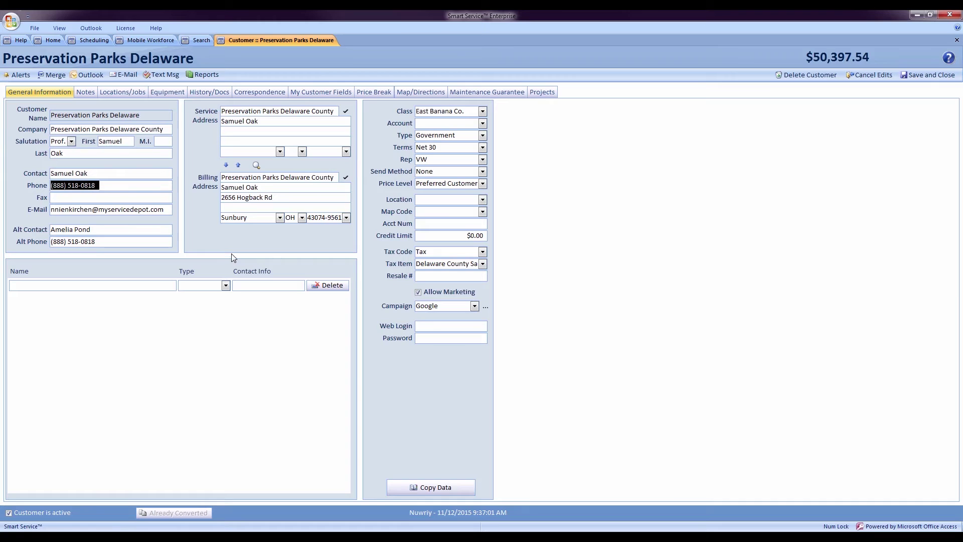
- In Copy Data, tick Phone as the customer field to copy to its jobs and continue
{"action": "left_click", "coordinate": [432, 487]}
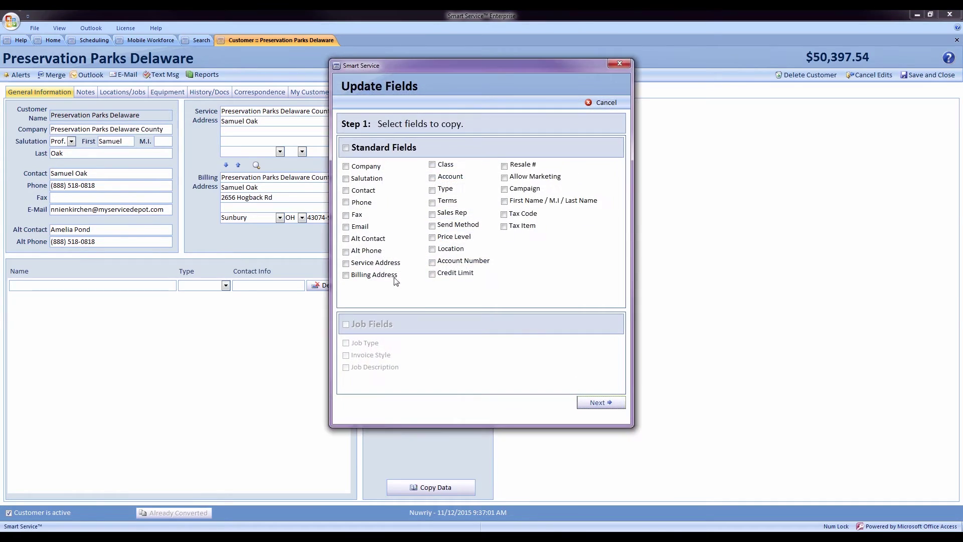
{"action": "left_click", "coordinate": [346, 203]}
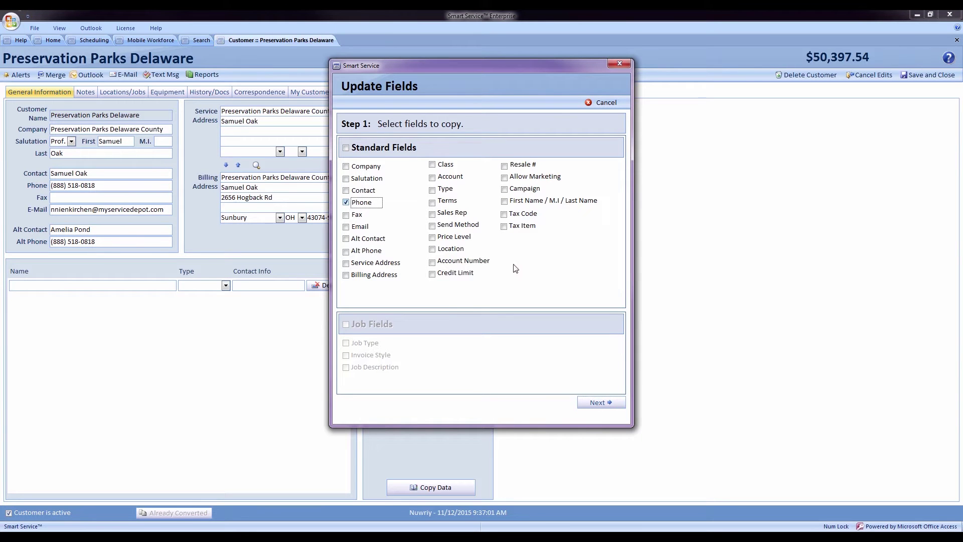
{"action": "left_click", "coordinate": [600, 402]}
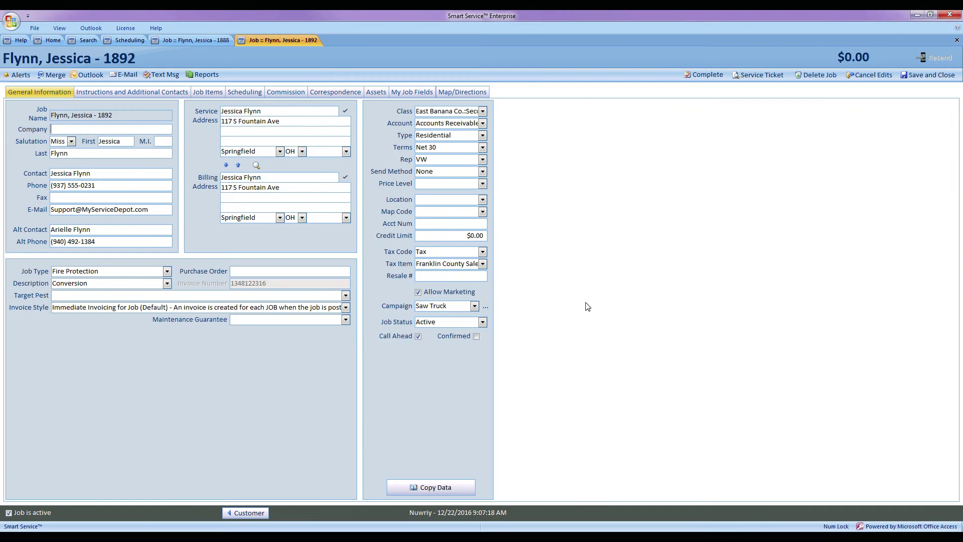
- Certify the billing address with USPS, save it, and copy it to the service address
{"action": "left_click", "coordinate": [346, 180]}
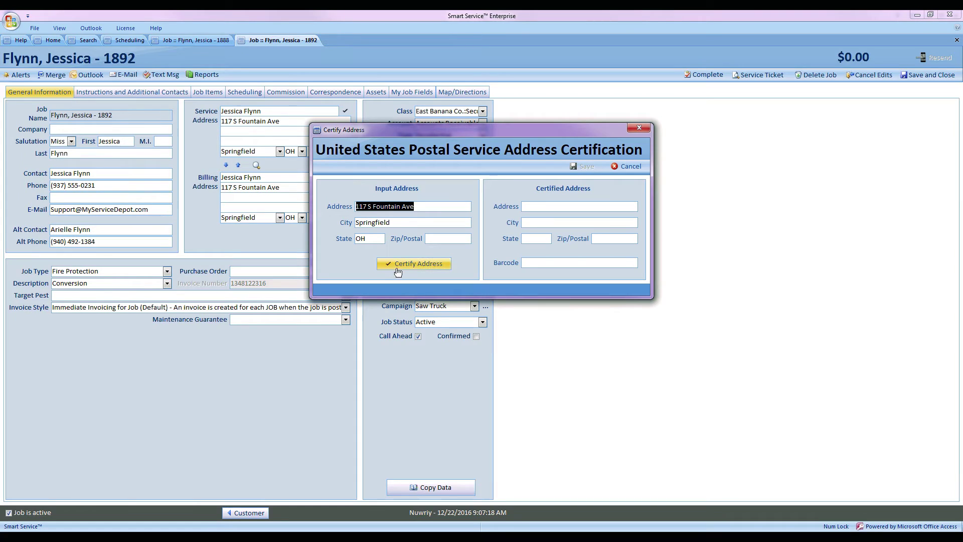
{"action": "left_click", "coordinate": [402, 266]}
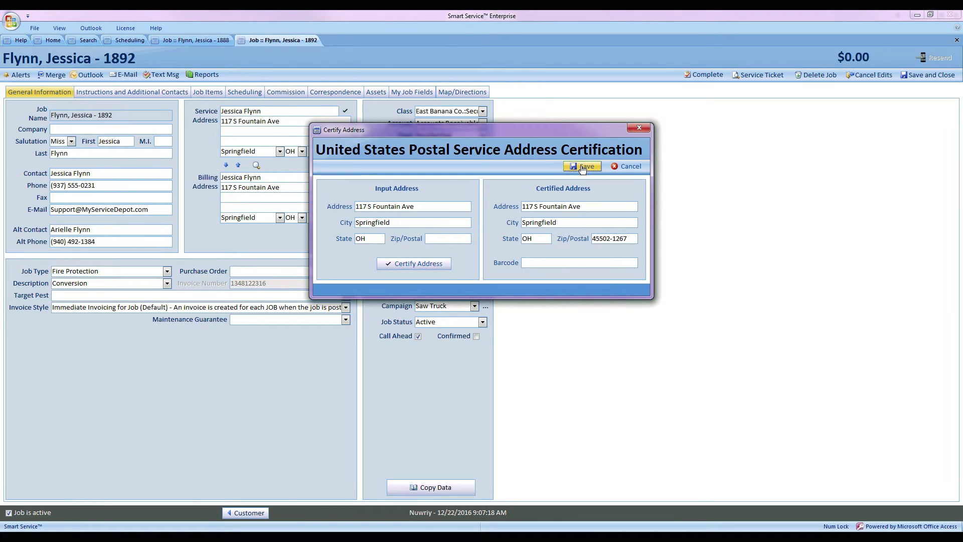
{"action": "left_click", "coordinate": [583, 167]}
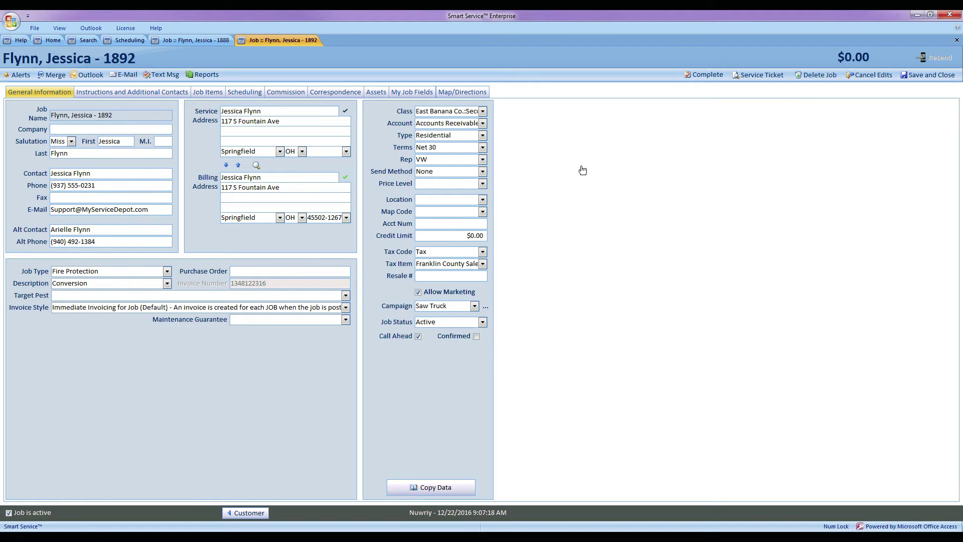
{"action": "left_click", "coordinate": [239, 166]}
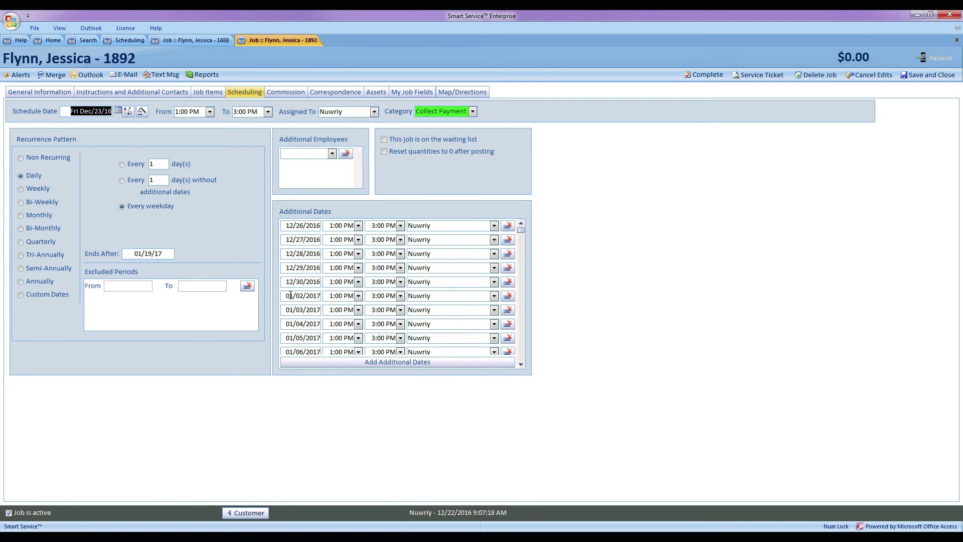
- Scroll job 1892's Additional Dates list to show dates running through 01/19/2017
{"action": "left_click", "coordinate": [521, 365]}
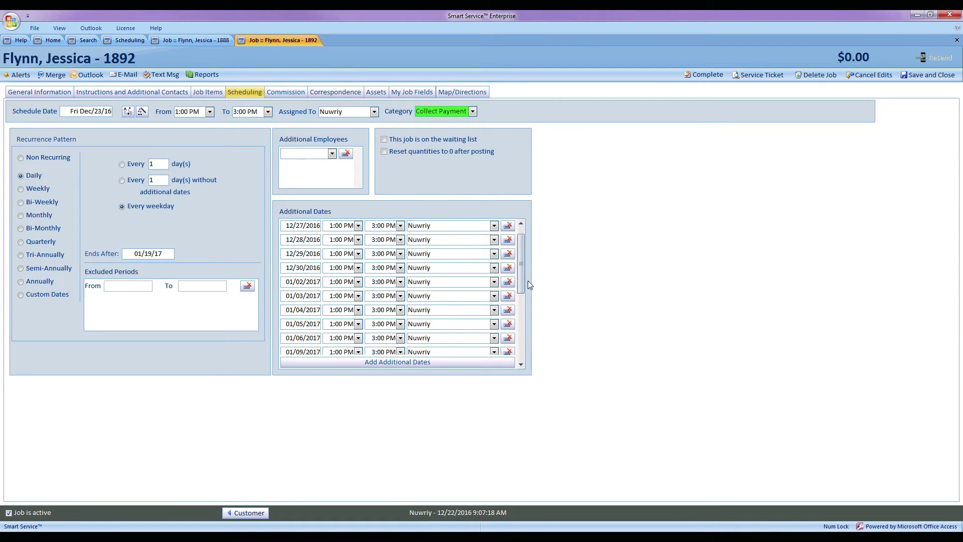
{"action": "left_click_drag", "start_coordinate": [522, 279], "coordinate": [516, 341]}
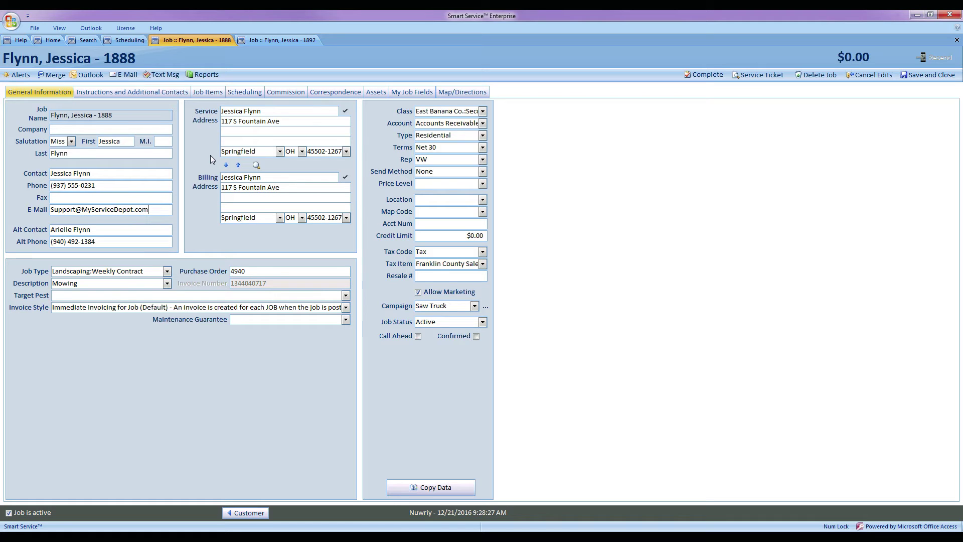
- Show job 1888's weekly Friday schedule with its Sep 29–Apr 07 excluded period
{"action": "left_click", "coordinate": [244, 93]}
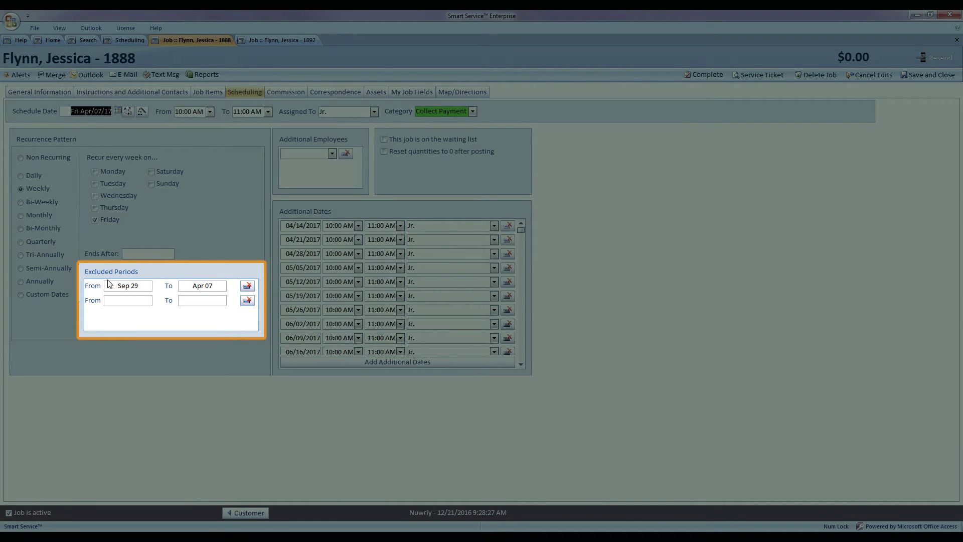
- Review the 09/29/2017–04/07/2018 excluded period and scroll through the additional dates
{"action": "left_click_drag", "start_coordinate": [114, 286], "coordinate": [153, 284]}
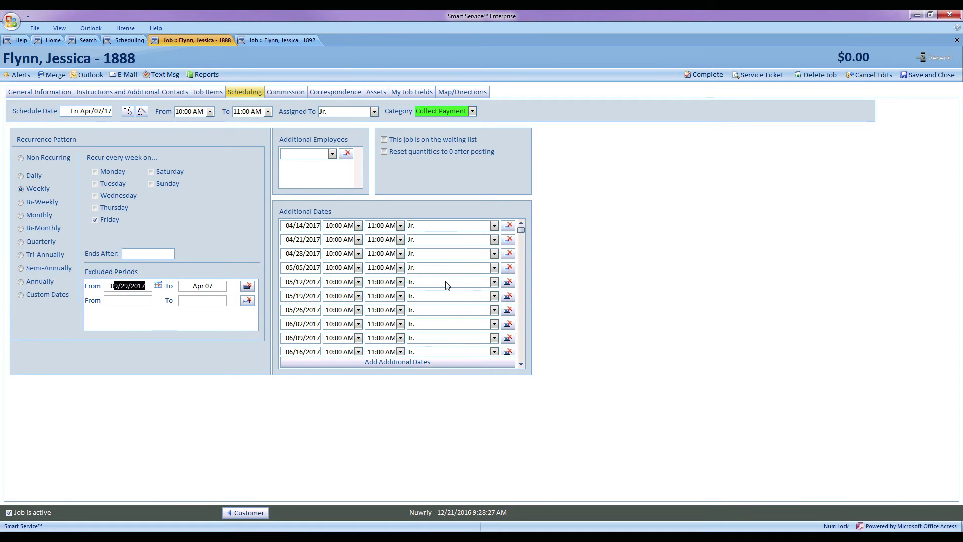
{"action": "left_click", "coordinate": [386, 288]}
{"action": "left_click_drag", "start_coordinate": [521, 231], "coordinate": [519, 342]}
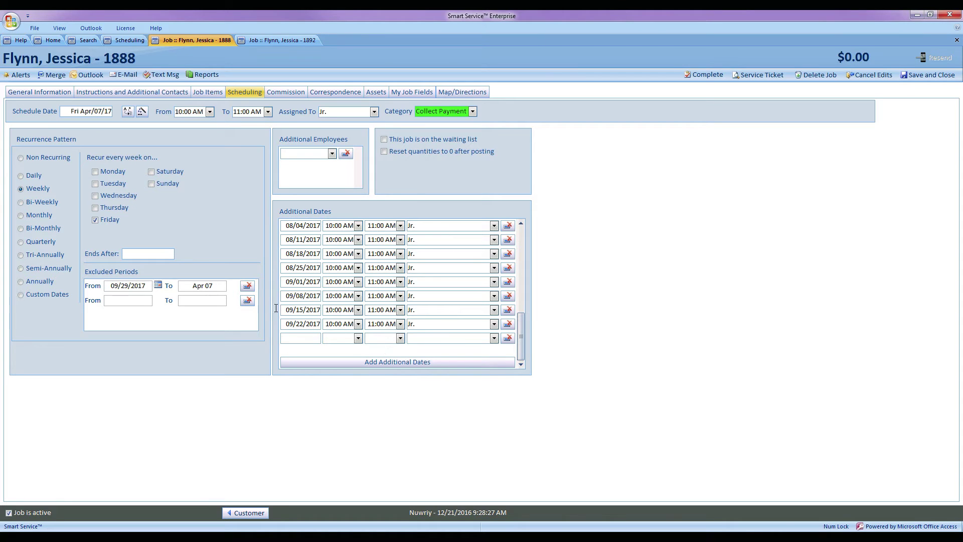
{"action": "left_click", "coordinate": [217, 289]}
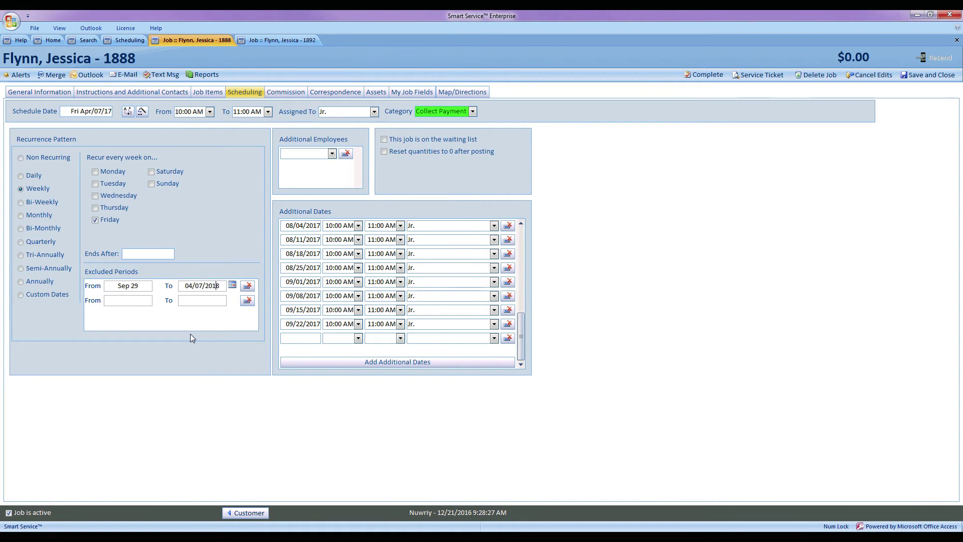
{"action": "left_click", "coordinate": [134, 302]}
{"action": "left_click", "coordinate": [159, 300]}
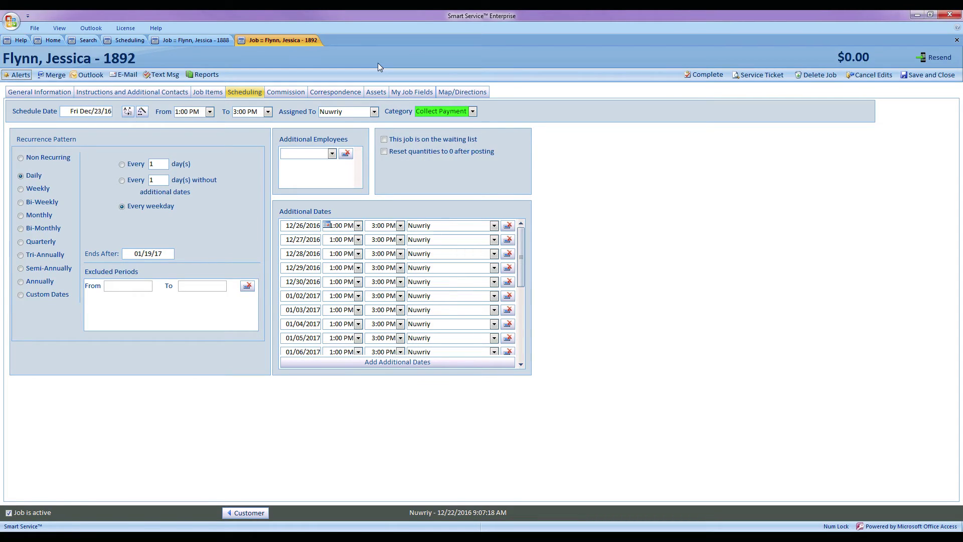
- Change the job category to First Time Service, then to Bring Safety Gear
{"action": "left_click", "coordinate": [473, 112]}
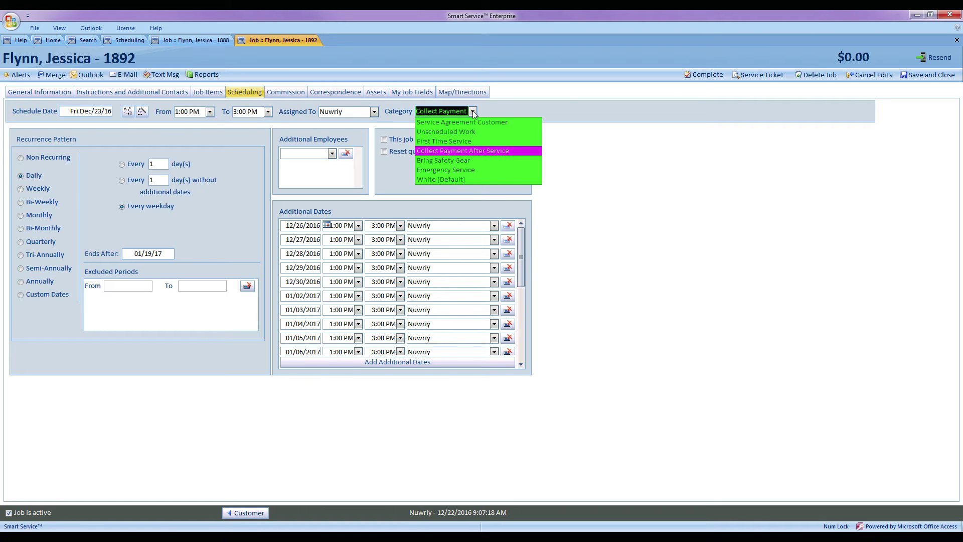
{"action": "left_click", "coordinate": [457, 144]}
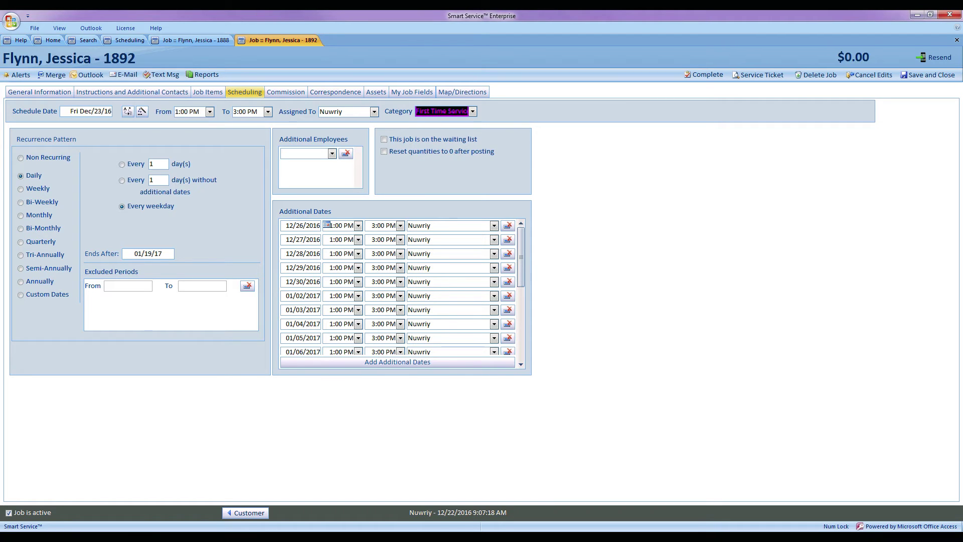
{"action": "left_click", "coordinate": [473, 111]}
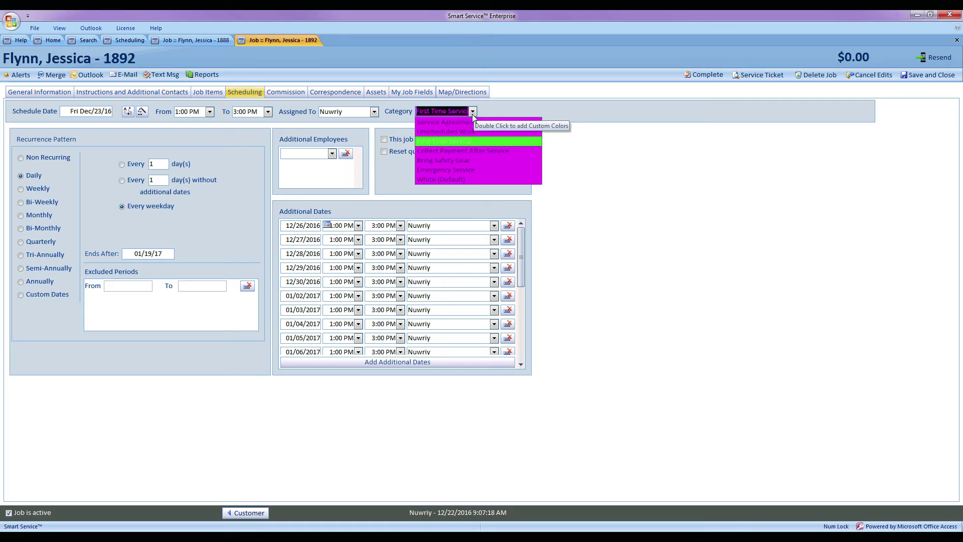
{"action": "left_click", "coordinate": [471, 160]}
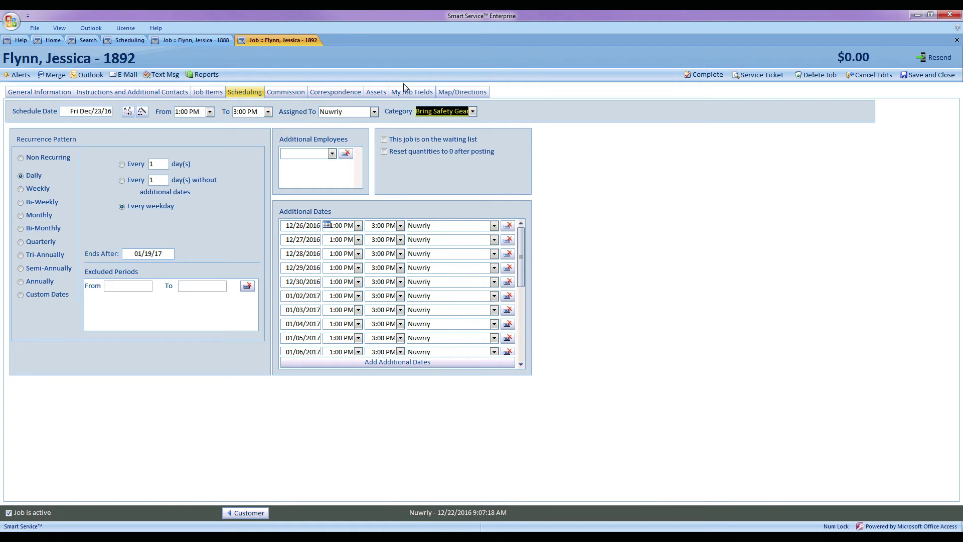
- Go home and open the Scheduler tab in company Setup
{"action": "left_click", "coordinate": [48, 41]}
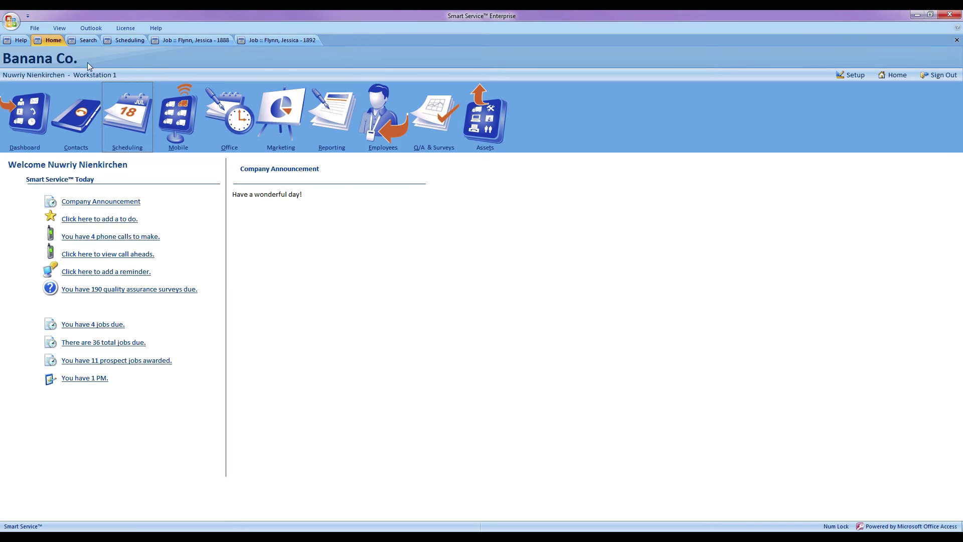
{"action": "left_click", "coordinate": [842, 76]}
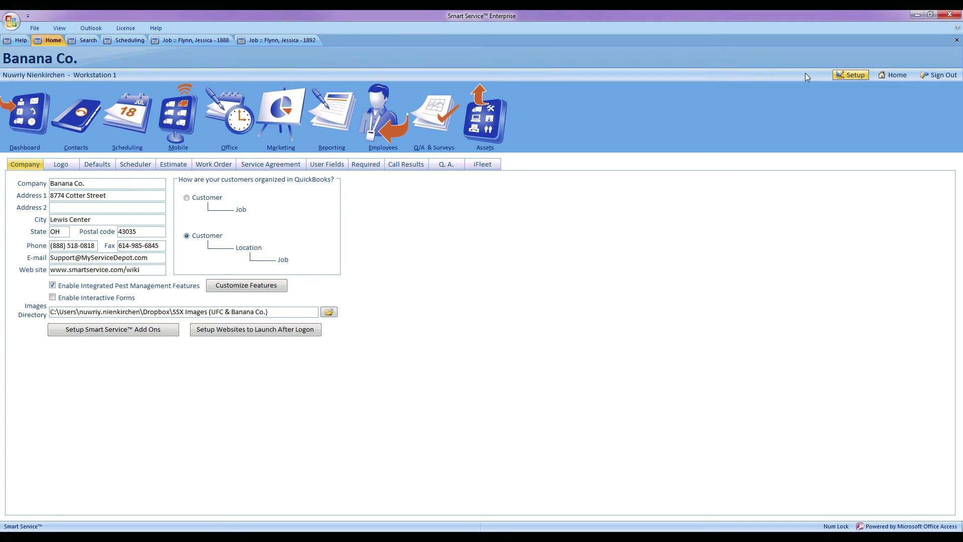
{"action": "left_click", "coordinate": [135, 166]}
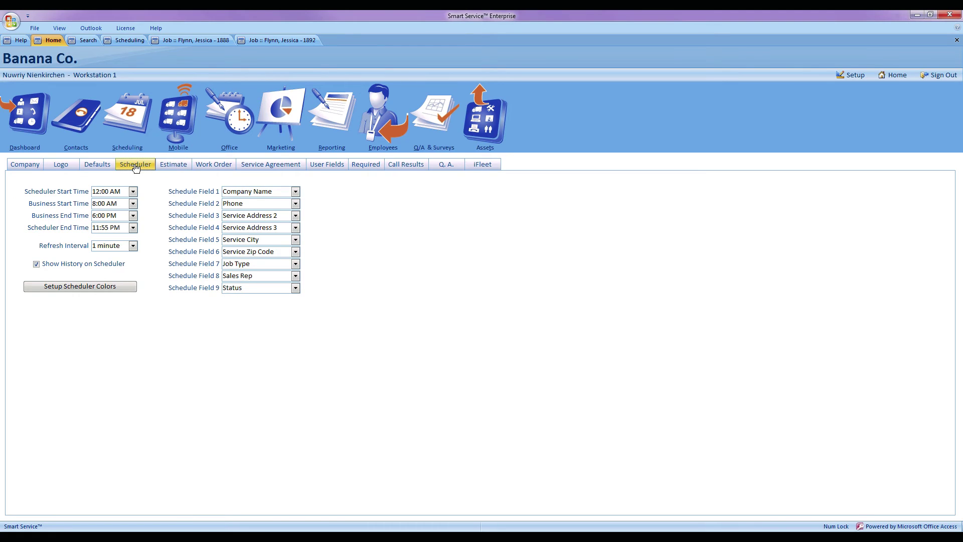
- In Setup Scheduler Colors, colour jobs 'by Category' and preview a category's colour palette
{"action": "left_click", "coordinate": [70, 289]}
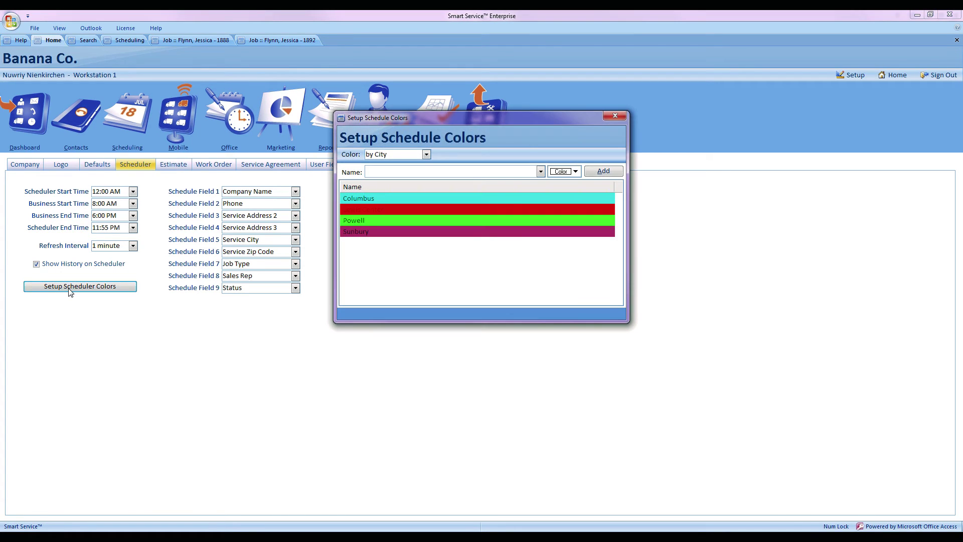
{"action": "left_click", "coordinate": [426, 152]}
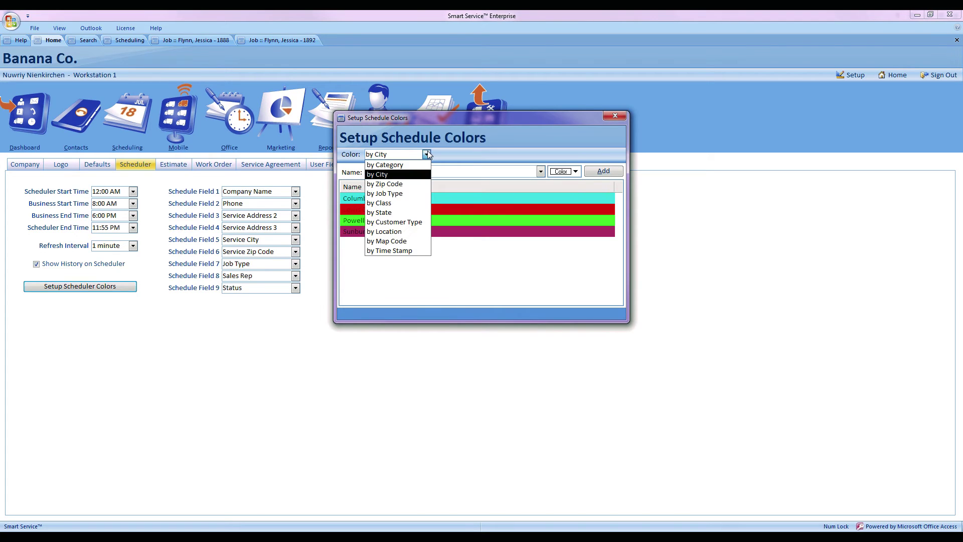
{"action": "left_click", "coordinate": [410, 166]}
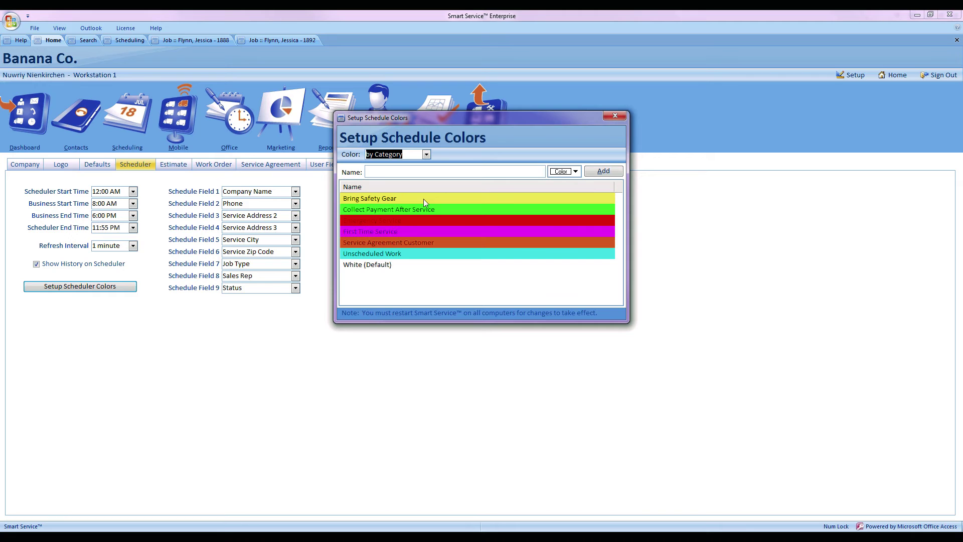
{"action": "left_click", "coordinate": [436, 172]}
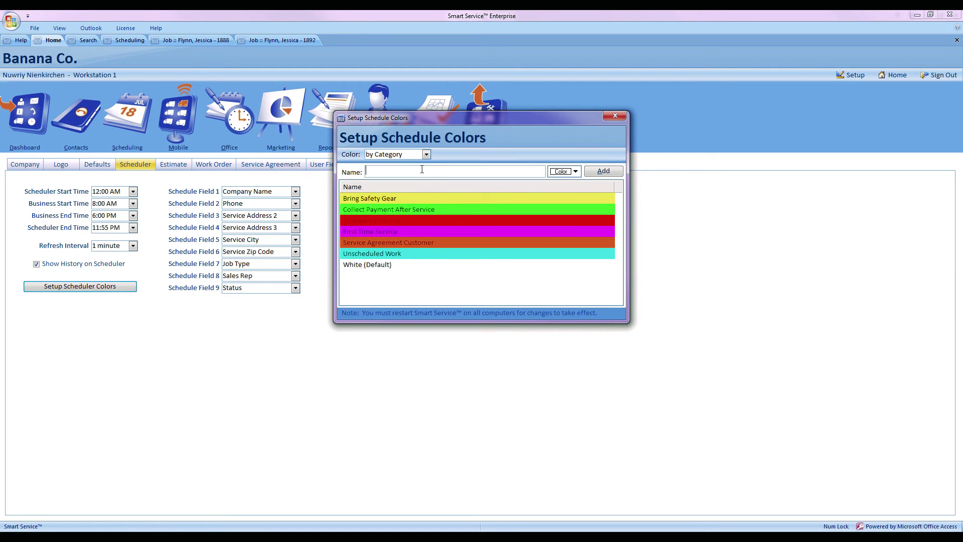
{"action": "left_click", "coordinate": [576, 172]}
{"action": "left_click", "coordinate": [576, 172]}
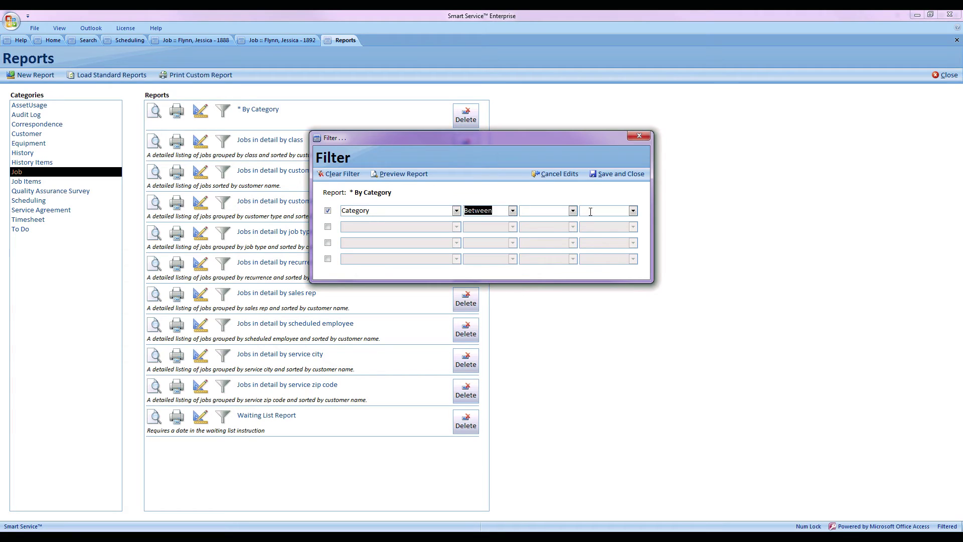
- Save a Category filter Between Bring Safety Gear and First Time Service, then preview '* By Category'
{"action": "left_click", "coordinate": [573, 211]}
{"action": "left_click", "coordinate": [568, 223]}
{"action": "left_click", "coordinate": [633, 211]}
{"action": "left_click", "coordinate": [597, 249]}
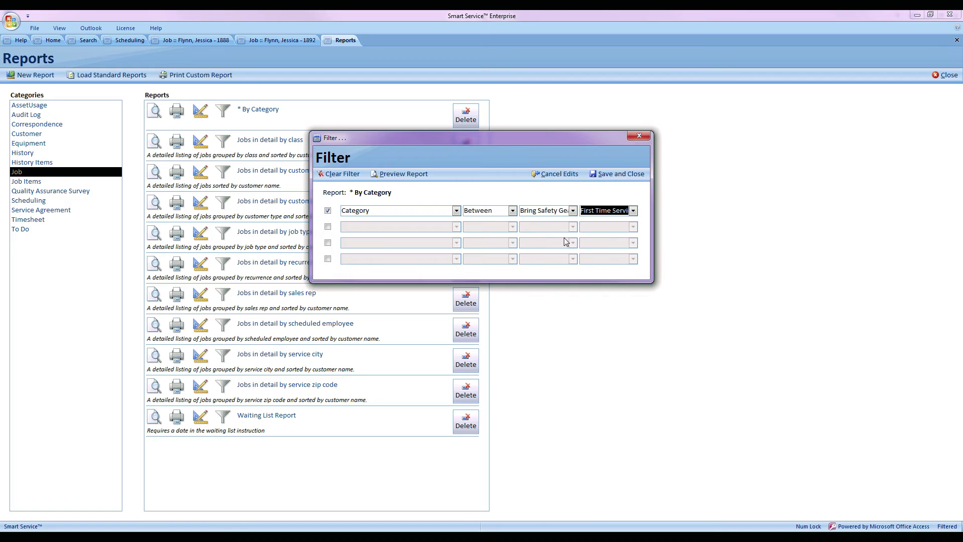
{"action": "left_click", "coordinate": [618, 173]}
{"action": "left_click", "coordinate": [155, 112]}
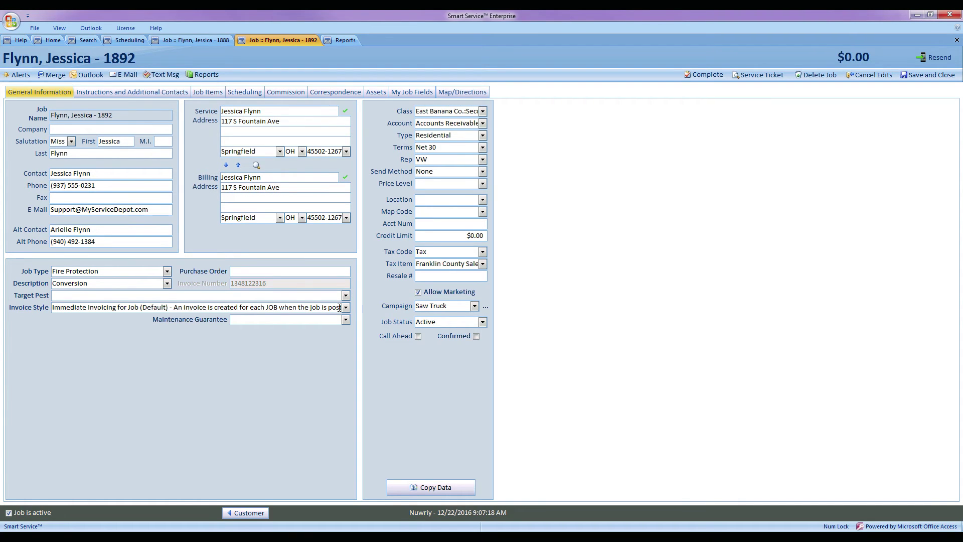
- Tick Call Ahead on job 1892's General Information tab
{"action": "left_click", "coordinate": [419, 337]}
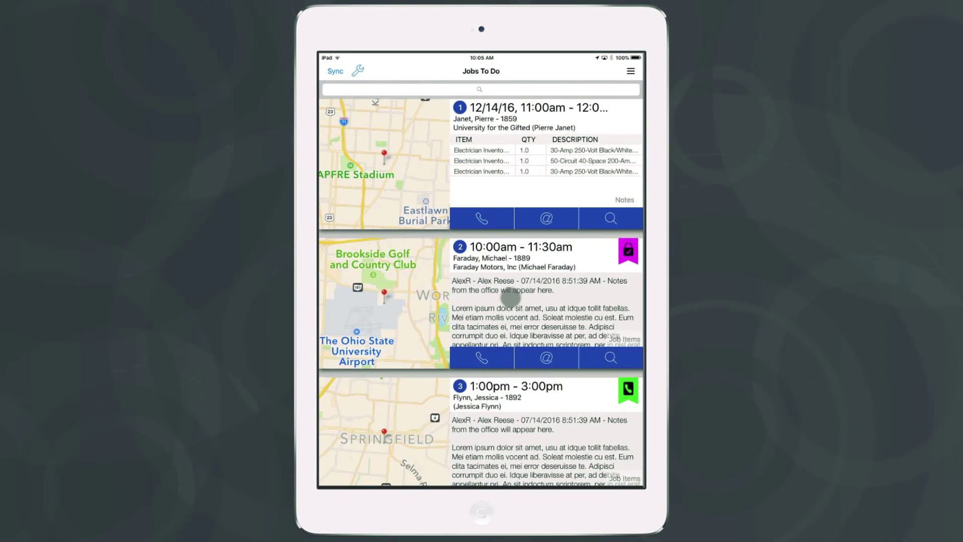
{"action": "left_click_drag", "start_coordinate": [507, 305], "coordinate": [512, 275]}
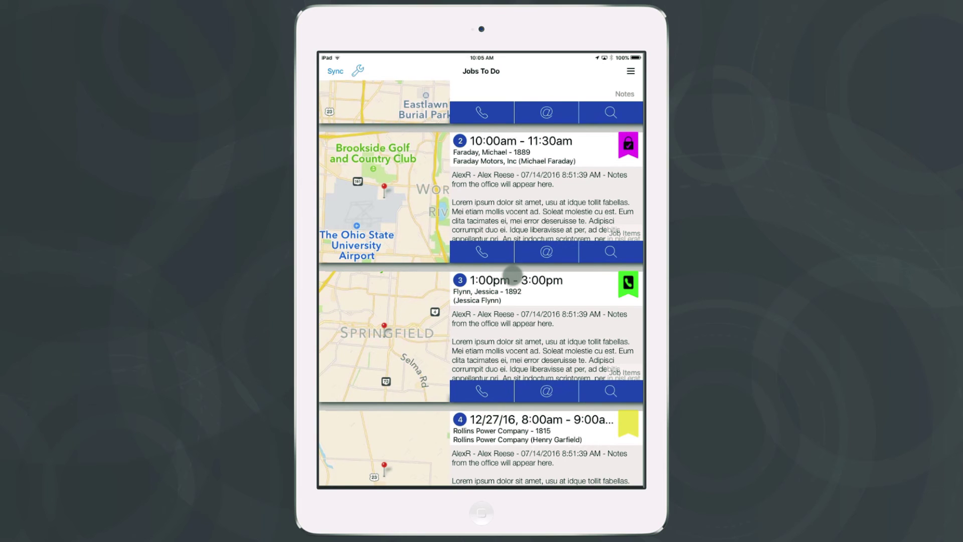
{"action": "left_click", "coordinate": [481, 391]}
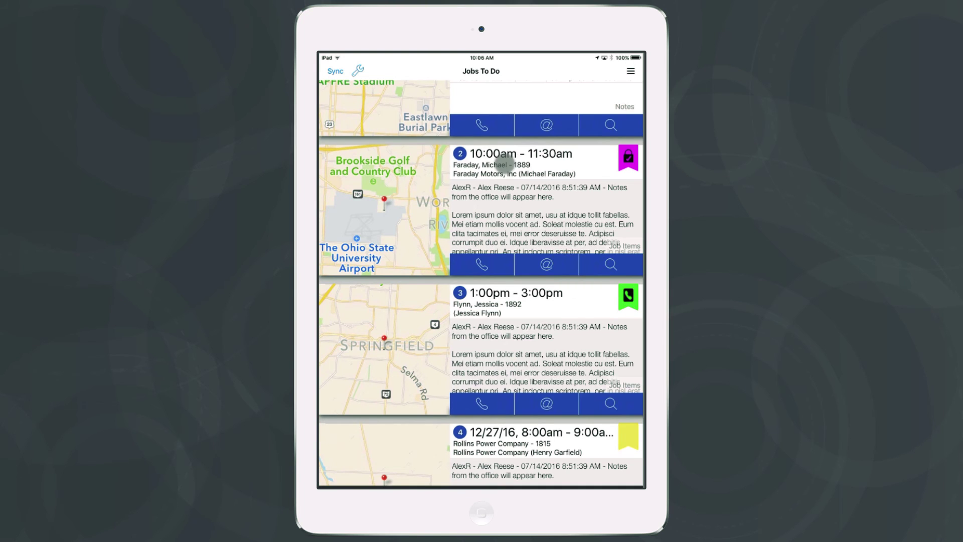
- Open the Generac generator in job 1889's equipment and dismiss the missing-numbers error
{"action": "left_click", "coordinate": [506, 164]}
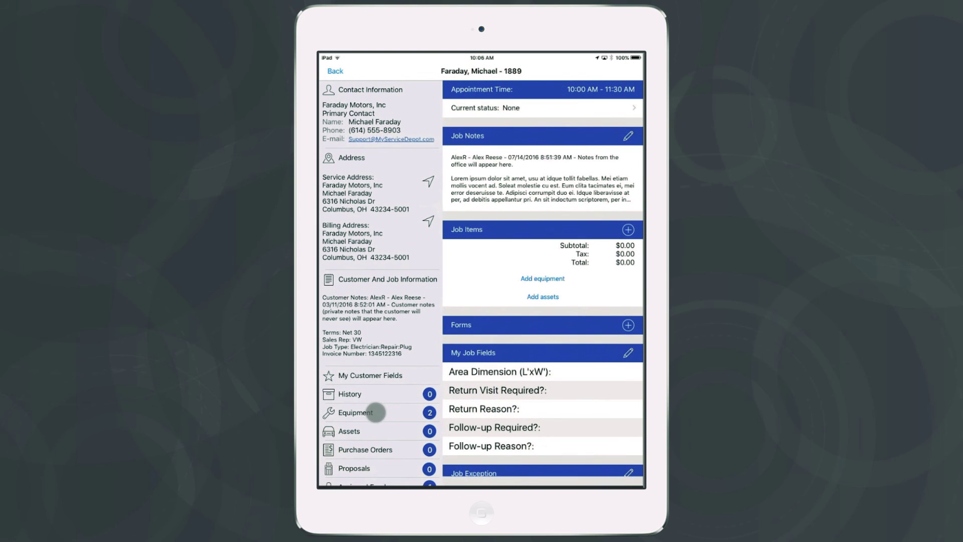
{"action": "left_click", "coordinate": [376, 412]}
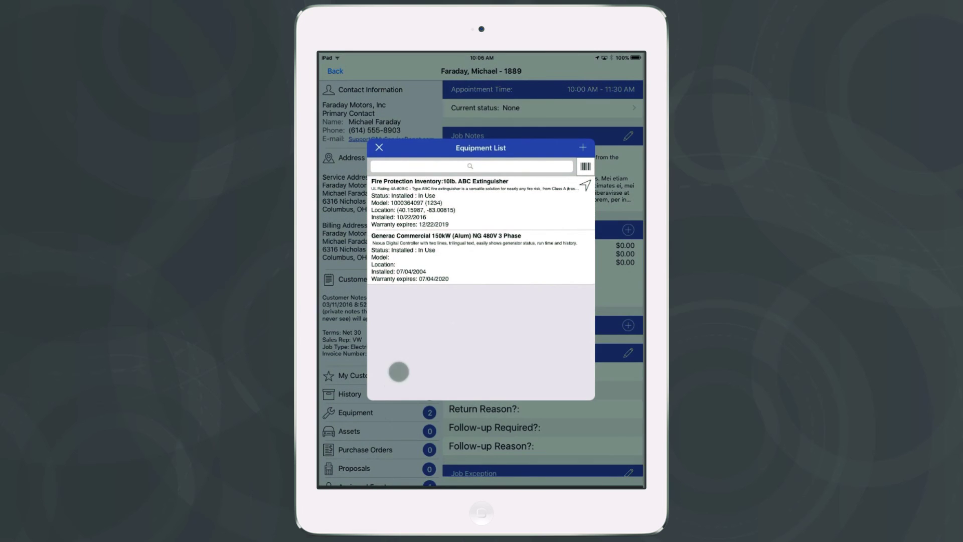
{"action": "left_click", "coordinate": [463, 258]}
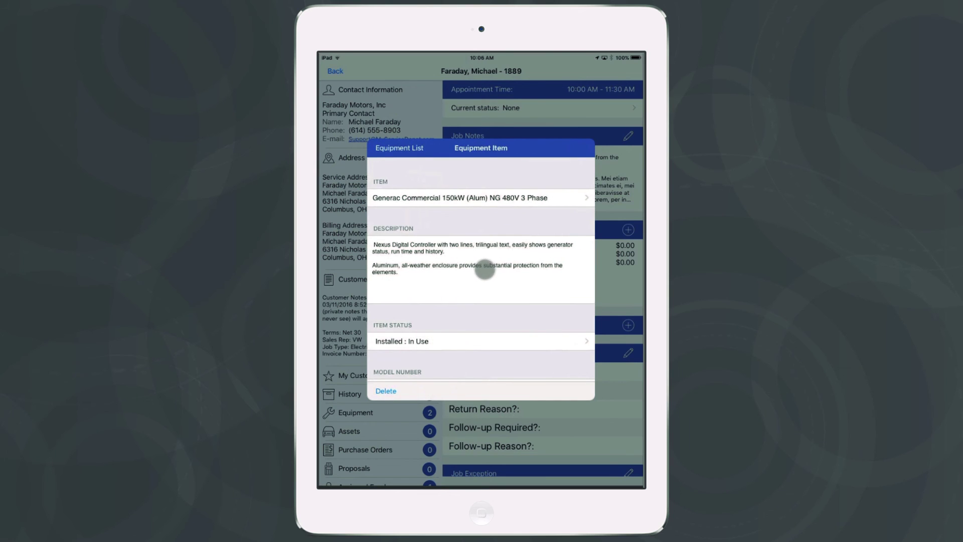
{"action": "left_click_drag", "start_coordinate": [490, 273], "coordinate": [492, 238]}
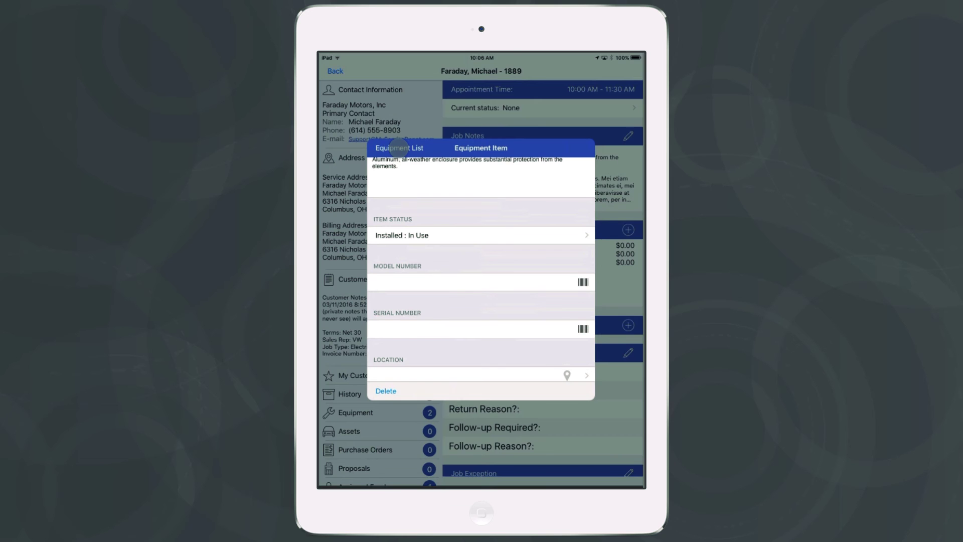
{"action": "left_click", "coordinate": [399, 148]}
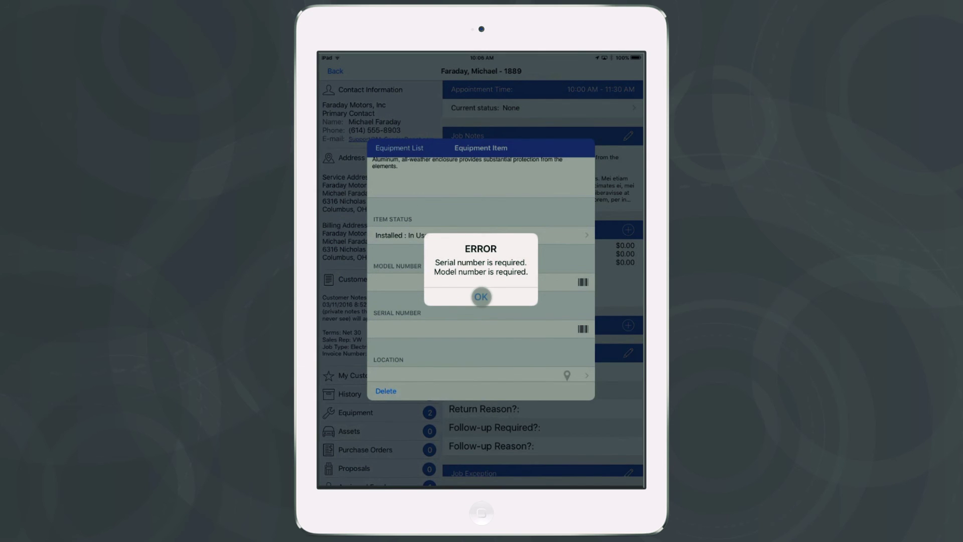
{"action": "left_click", "coordinate": [481, 296]}
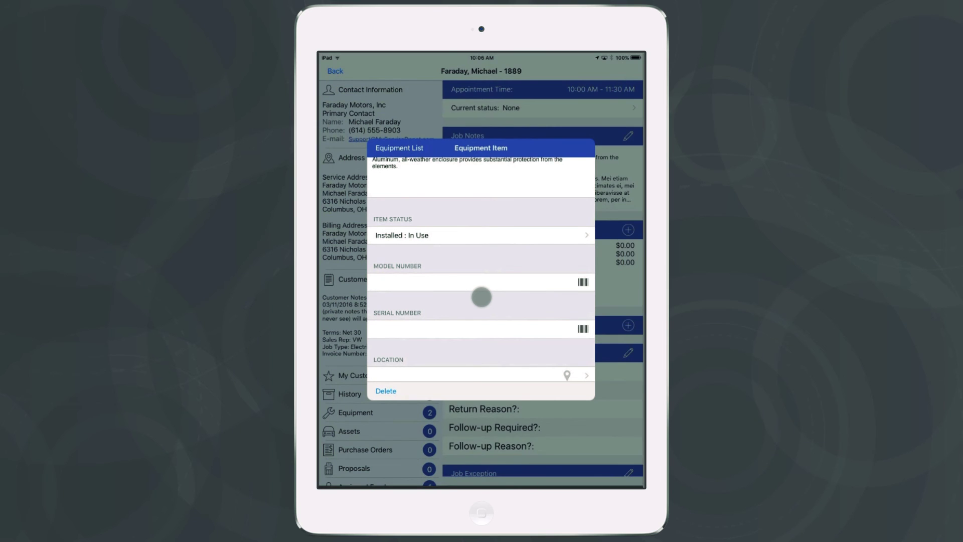
- Enter model number 123456 and serial number 447653, then return to the Equipment List
{"action": "left_click", "coordinate": [462, 282]}
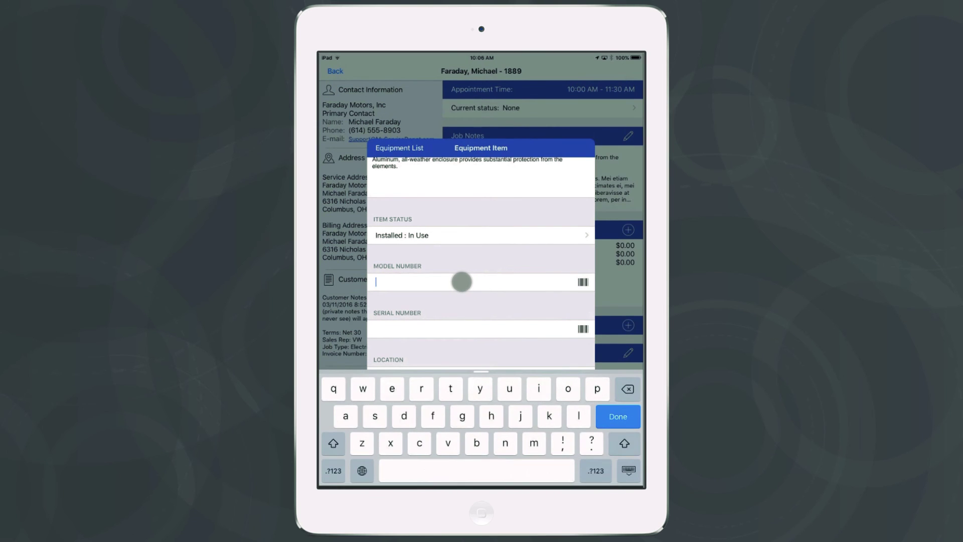
{"action": "type", "text": "123456"}
{"action": "key", "text": "Tab"}
{"action": "type", "text": "447653"}
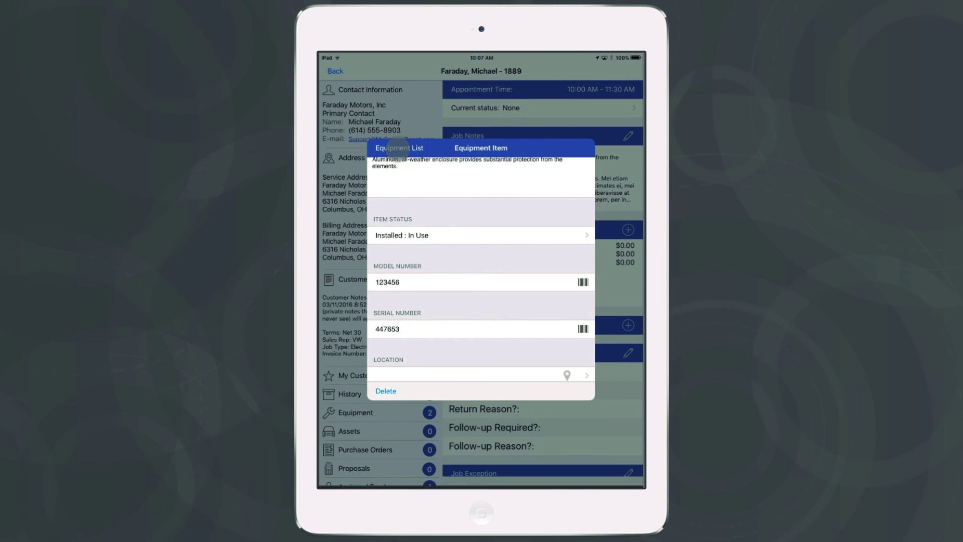
{"action": "left_click", "coordinate": [397, 148]}
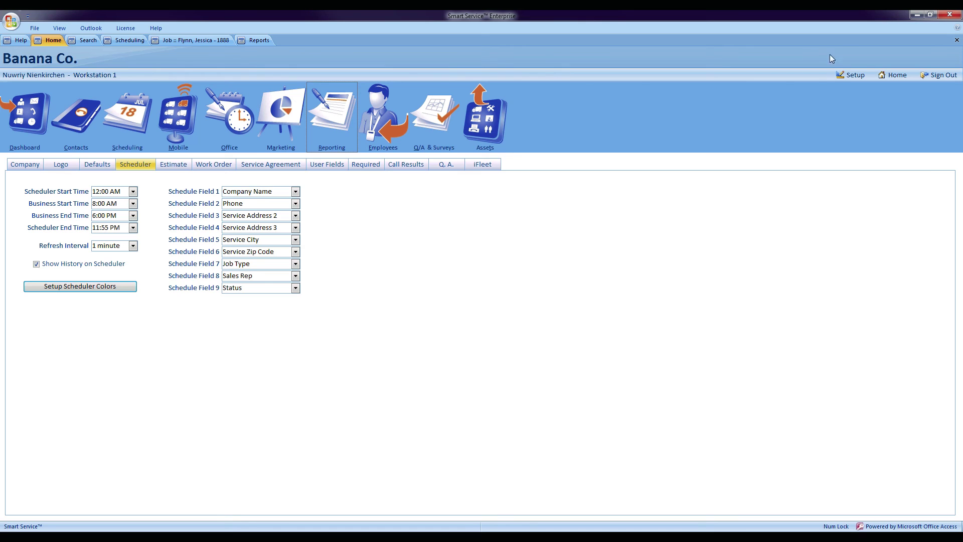
- Open the iFleet tab of company Setup to view required equipment serial and model numbers
{"action": "left_click", "coordinate": [839, 77]}
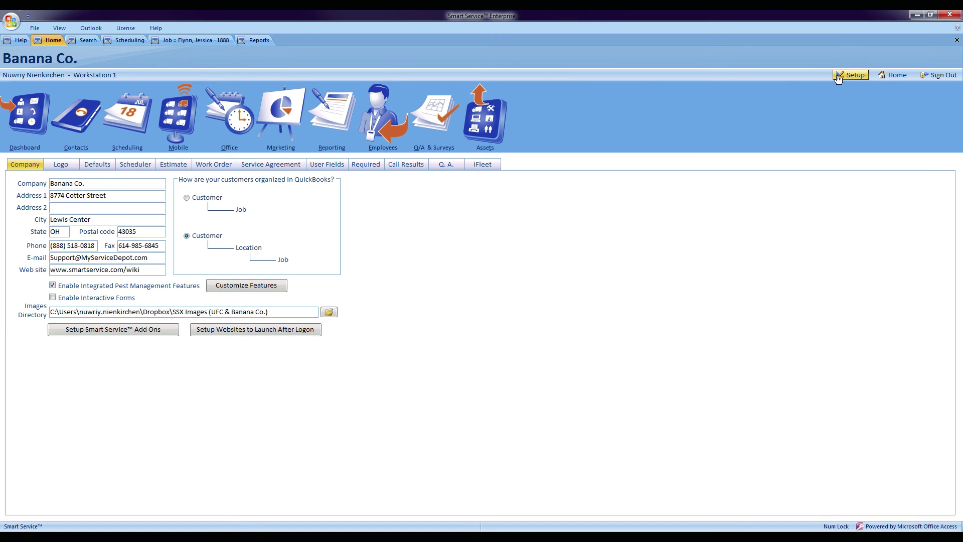
{"action": "left_click", "coordinate": [494, 165]}
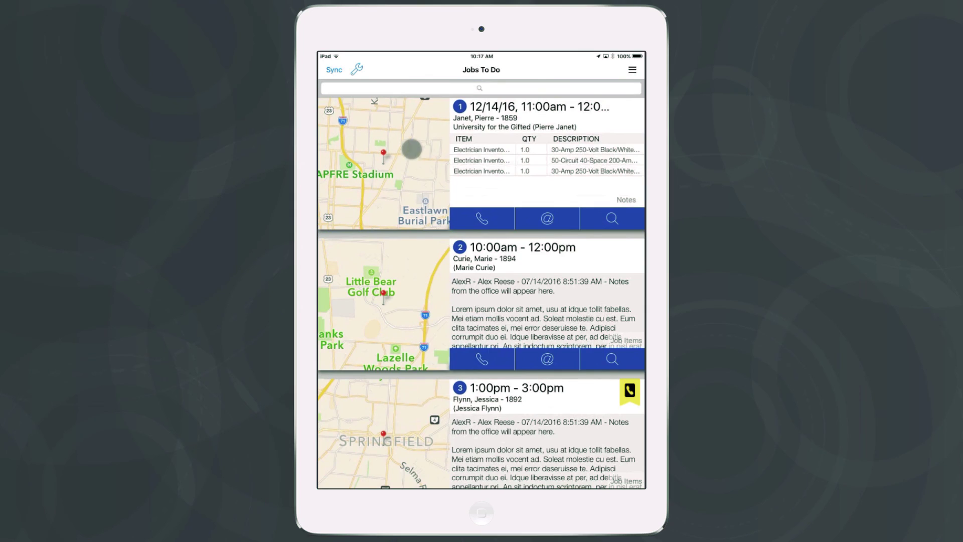
- Display the Assigned Employees list for job 1894 in iFleet
{"action": "left_click", "coordinate": [528, 259]}
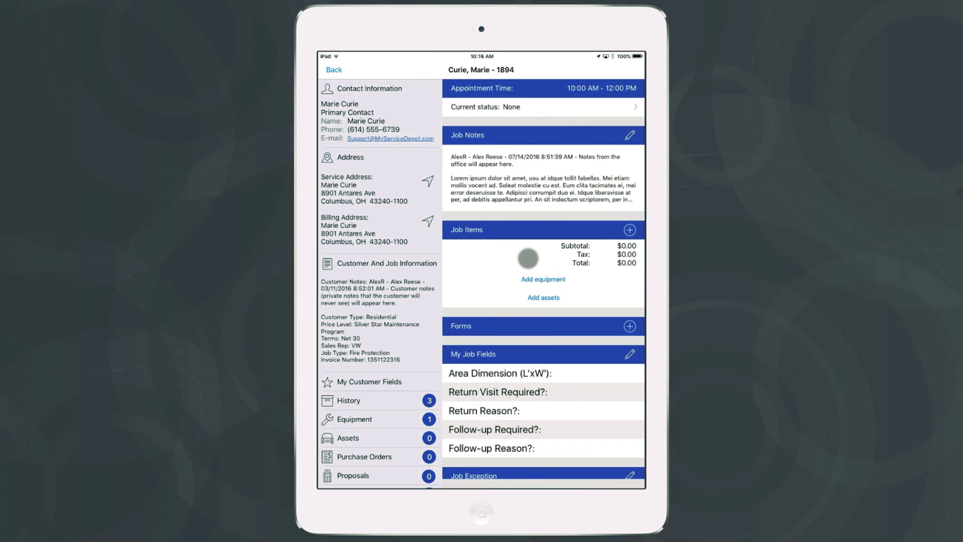
{"action": "left_click_drag", "start_coordinate": [408, 291], "coordinate": [396, 269]}
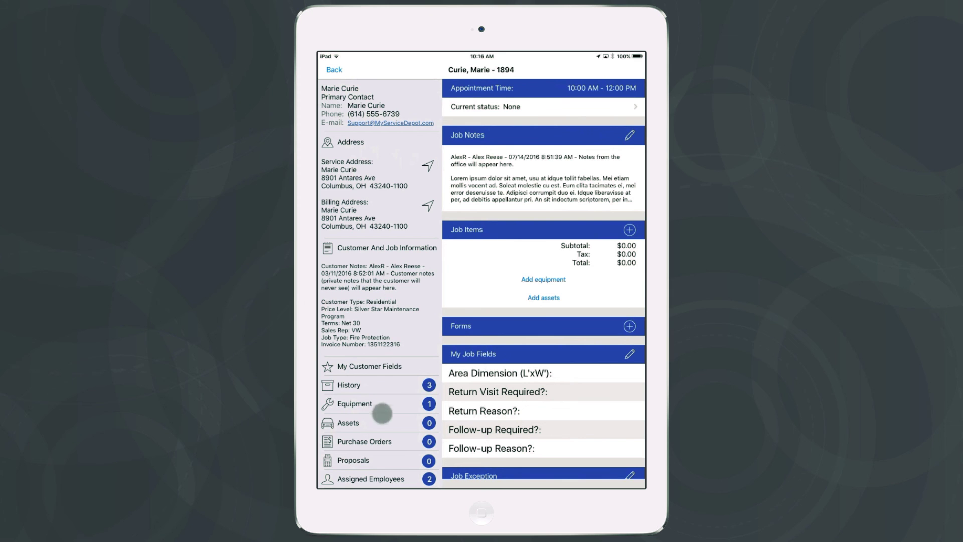
{"action": "left_click", "coordinate": [375, 479]}
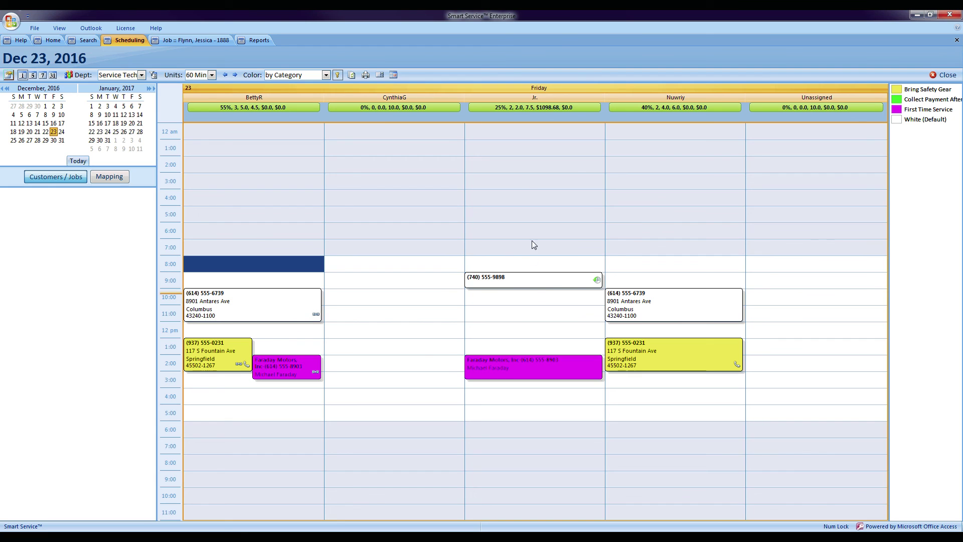
- View job 1890's history Job Items and read the Osburn stove's full description in Zoom
{"action": "double_click", "coordinate": [540, 279]}
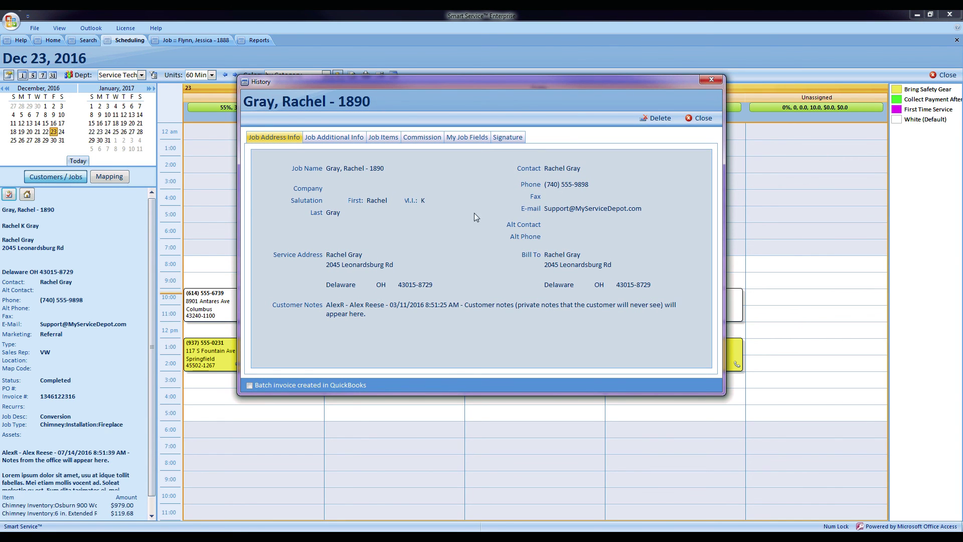
{"action": "left_click", "coordinate": [390, 141]}
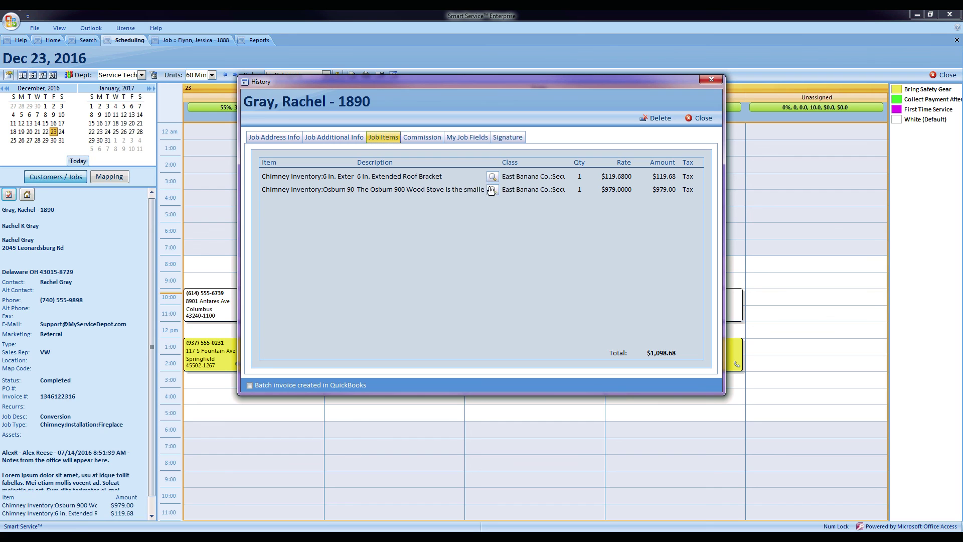
{"action": "left_click", "coordinate": [493, 191]}
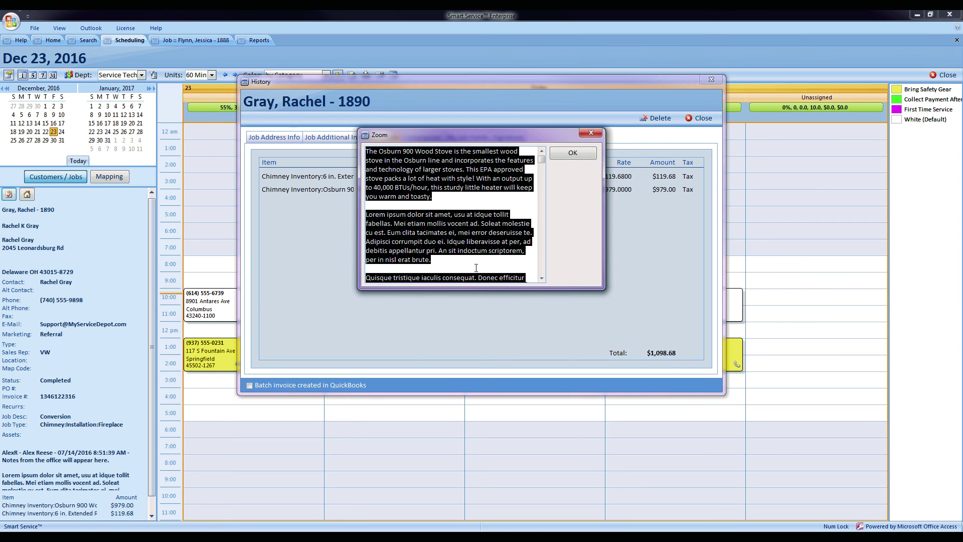
{"action": "scroll", "coordinate": [540, 280], "scroll_direction": "down", "scroll_amount": 5}
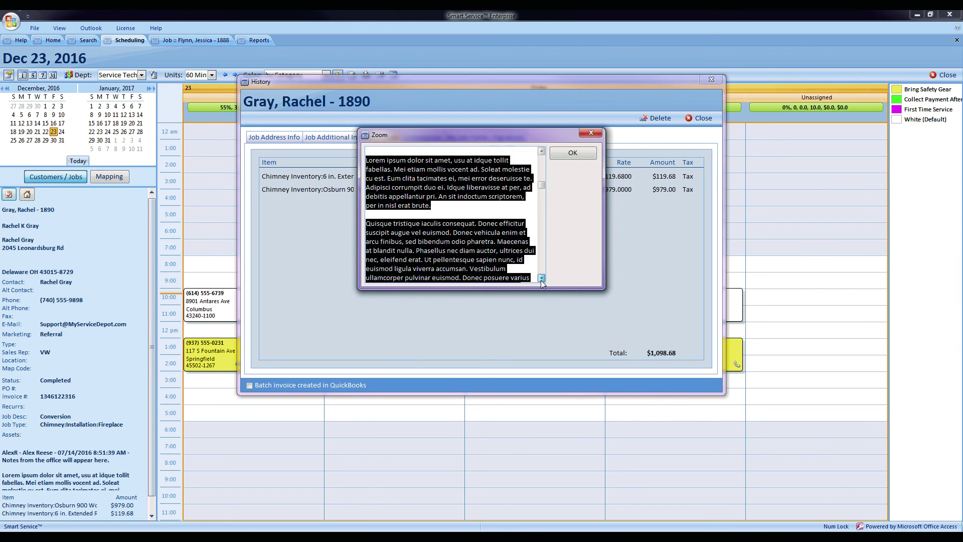
{"action": "scroll", "coordinate": [541, 280], "scroll_direction": "down", "scroll_amount": 4}
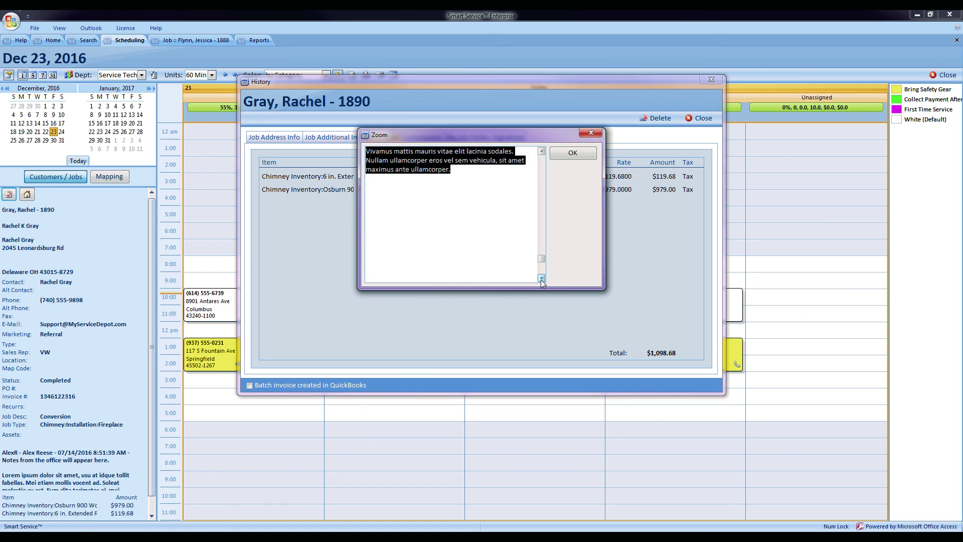
{"action": "left_click", "coordinate": [578, 155]}
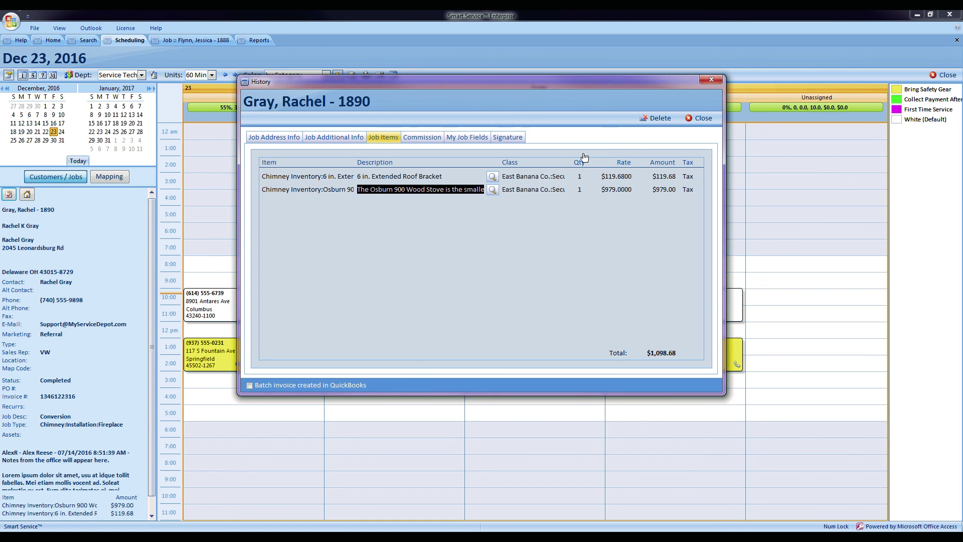